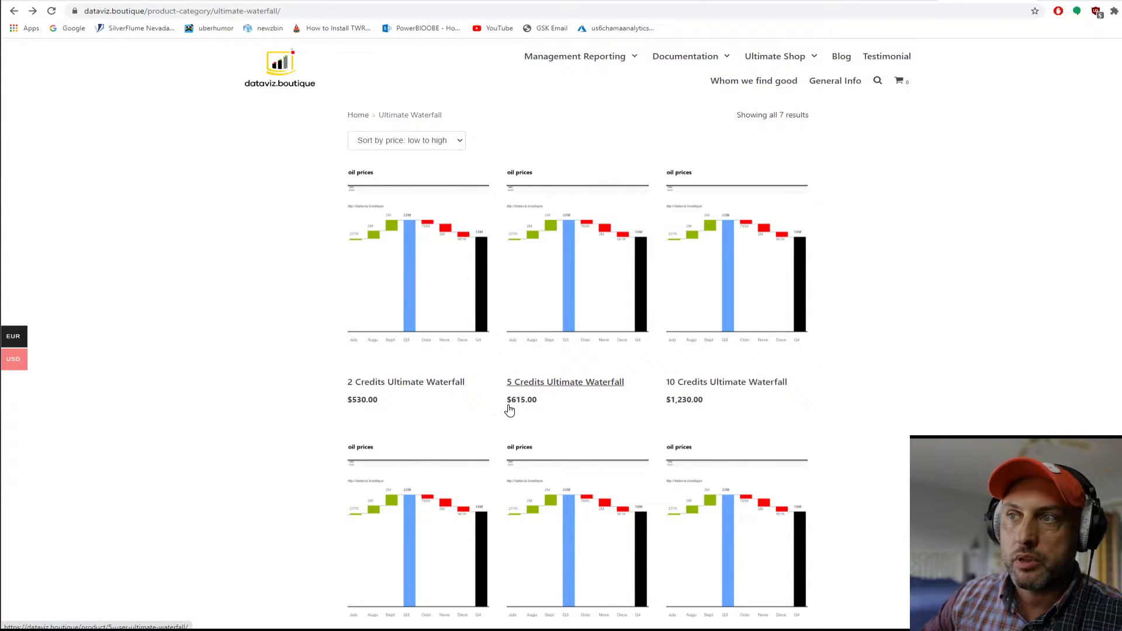
- Scroll the Ultimate Waterfall product page to review its credit packages and prices
scroll(508, 409, down, 2)
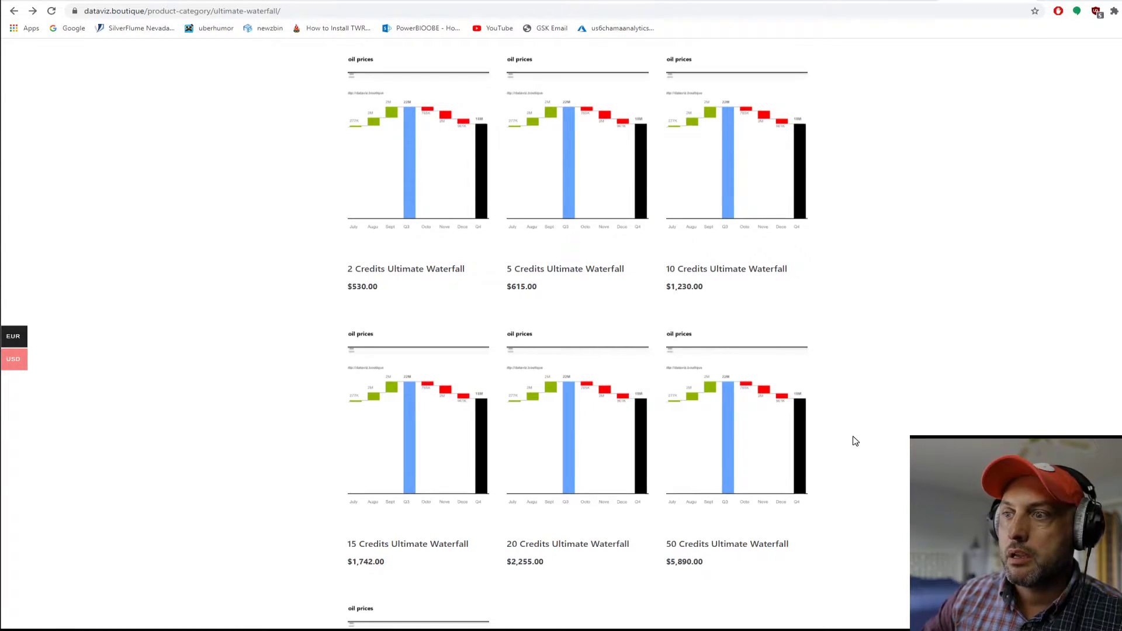
scroll(855, 442, up, 2)
scroll(855, 441, down, 3)
scroll(855, 441, down, 3)
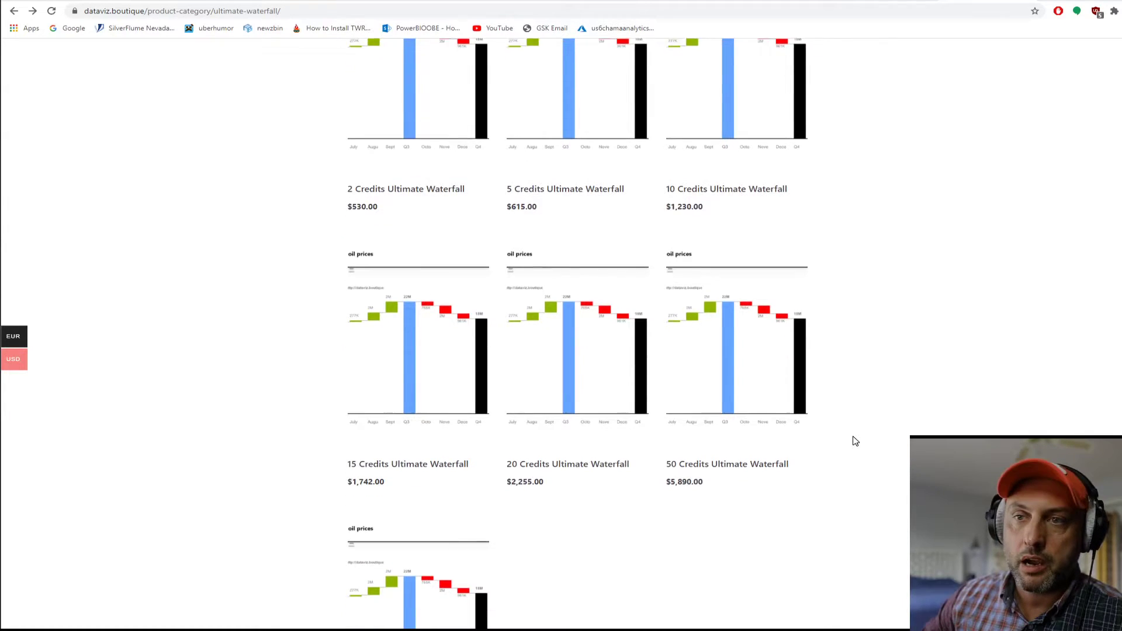
scroll(855, 441, up, 6)
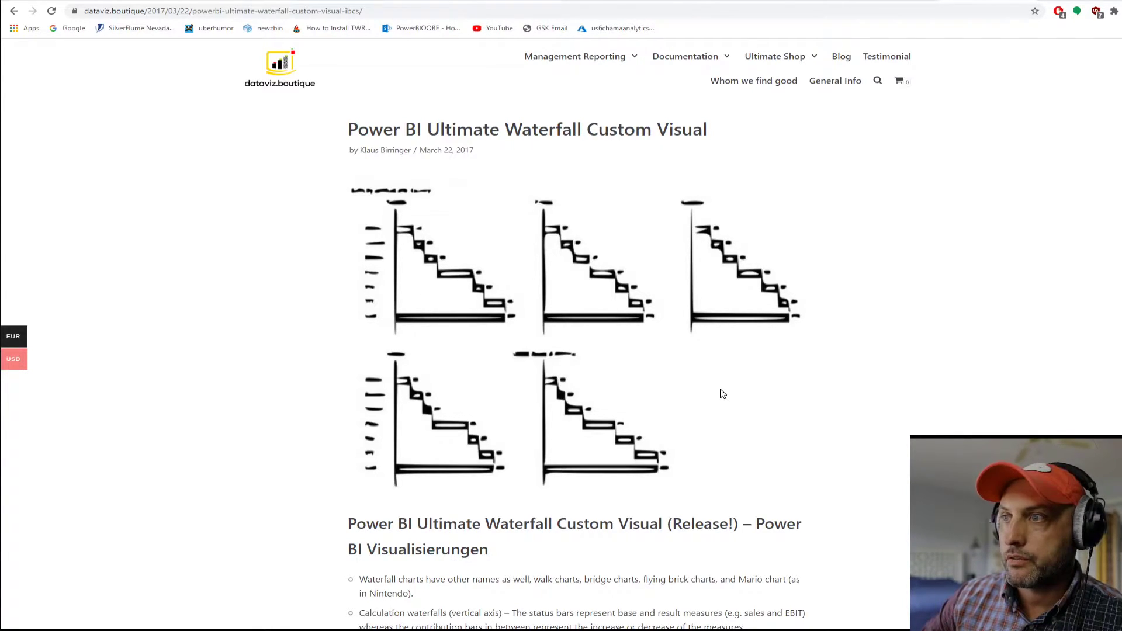
- Read the blog post's feature bullets, screenshots and demo videos down to the register form
scroll(733, 416, down, 6)
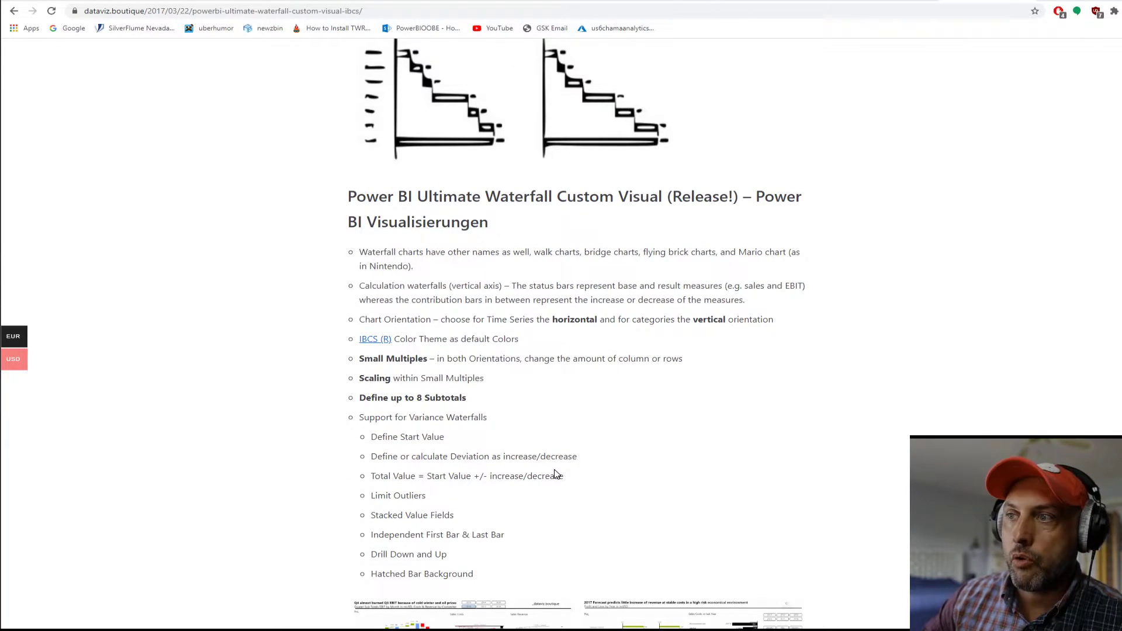
scroll(564, 501, down, 2)
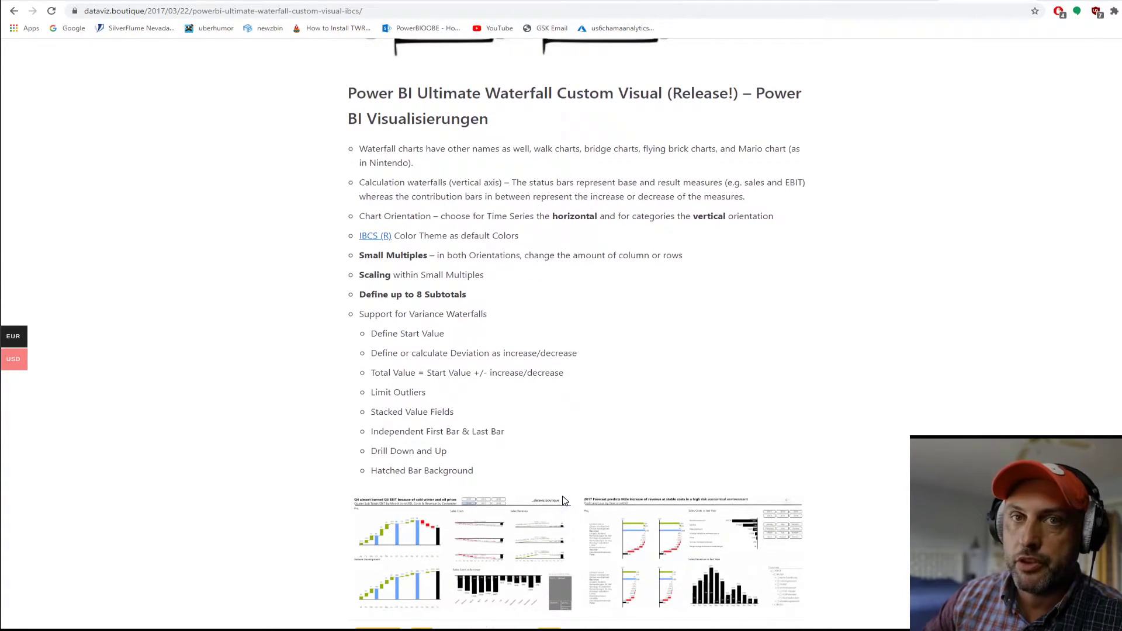
scroll(565, 497, down, 5)
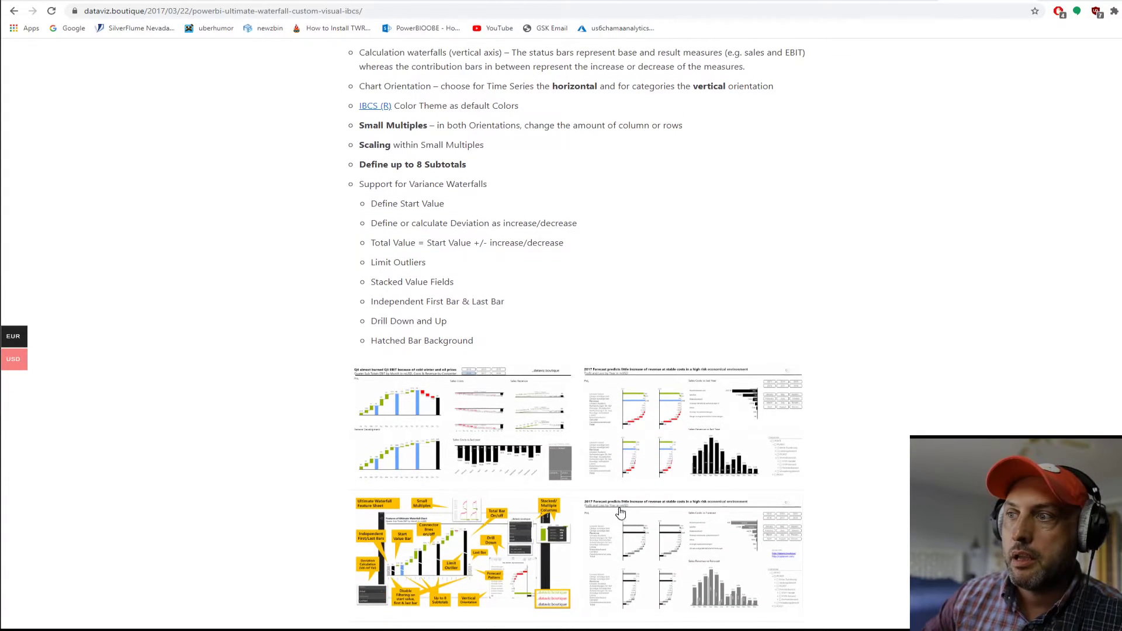
scroll(714, 530, down, 3)
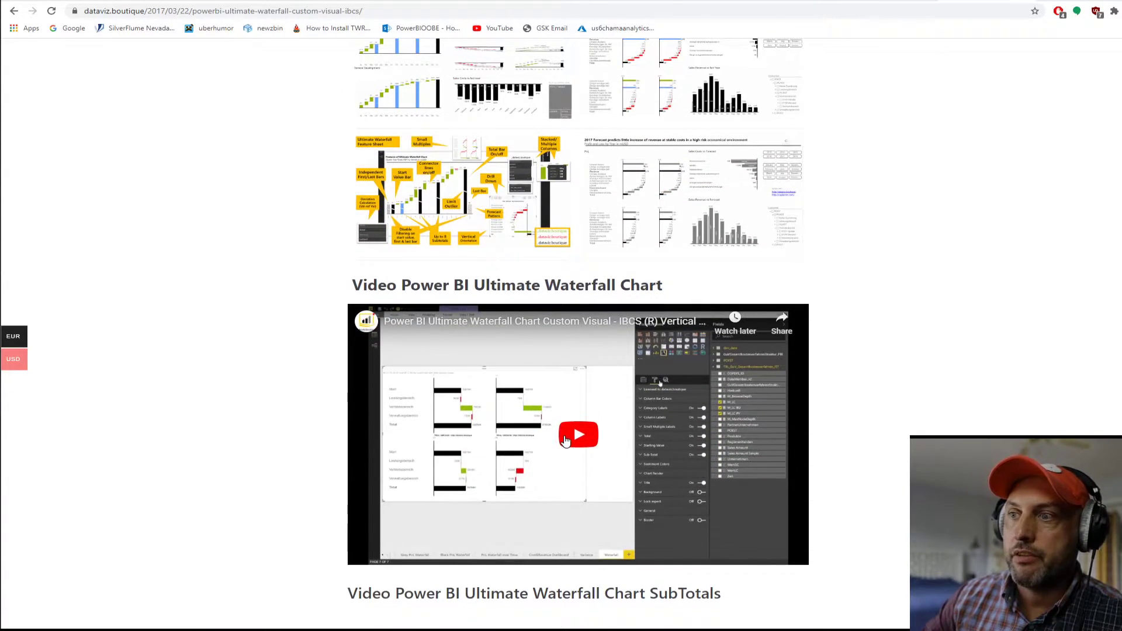
scroll(783, 489, down, 3)
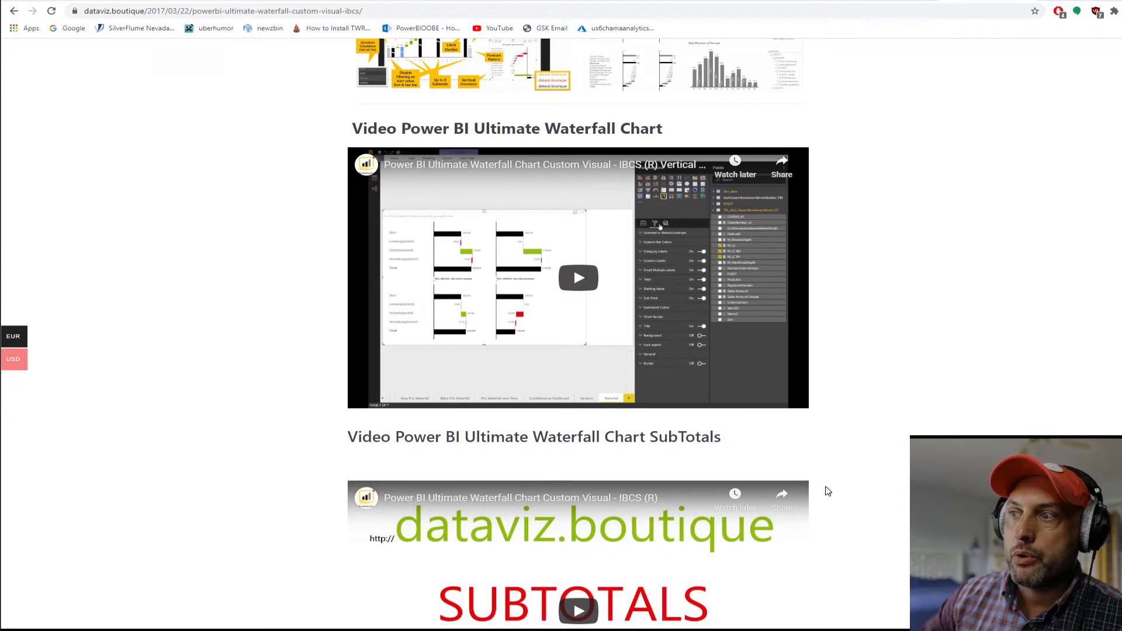
scroll(836, 477, down, 3)
scroll(854, 476, up, 2)
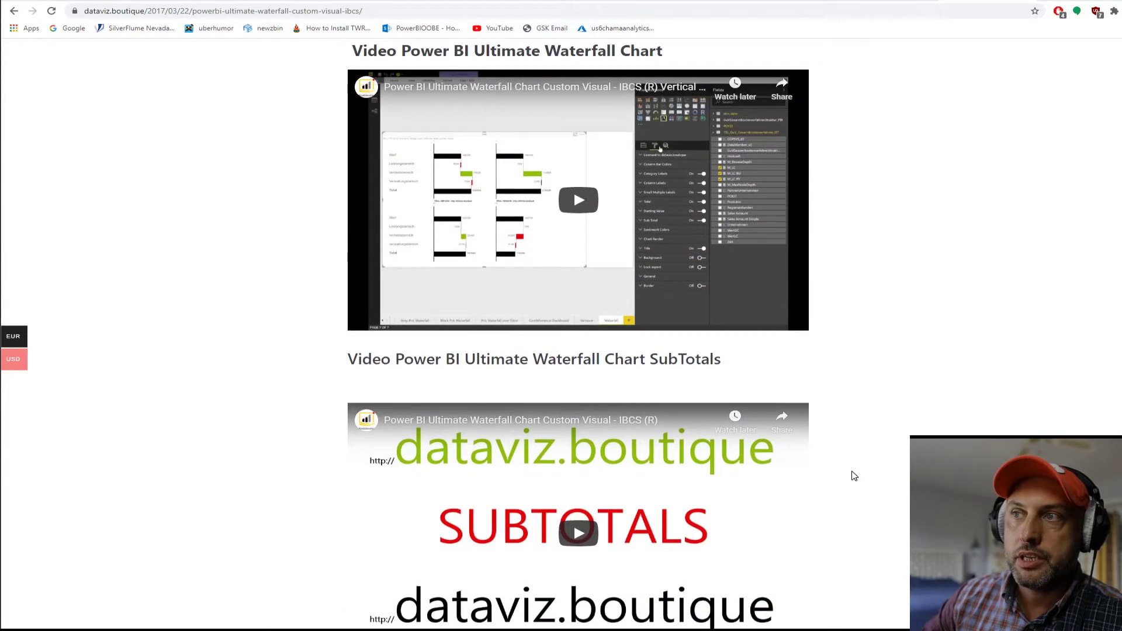
scroll(867, 510, down, 3)
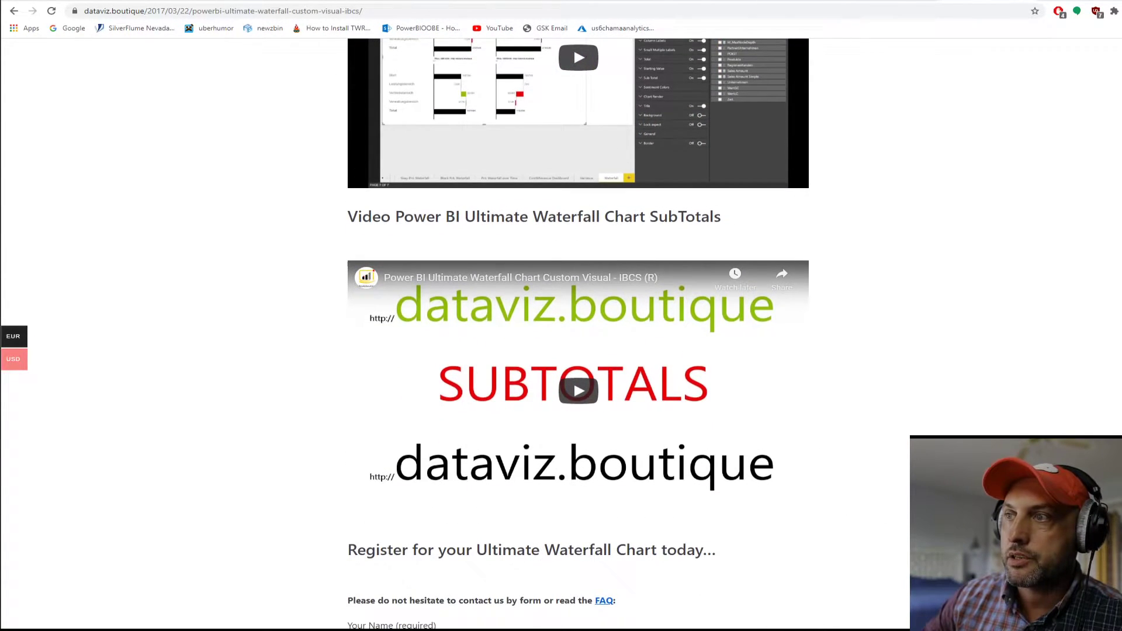
scroll(578, 326, down, 2)
scroll(579, 326, up, 1)
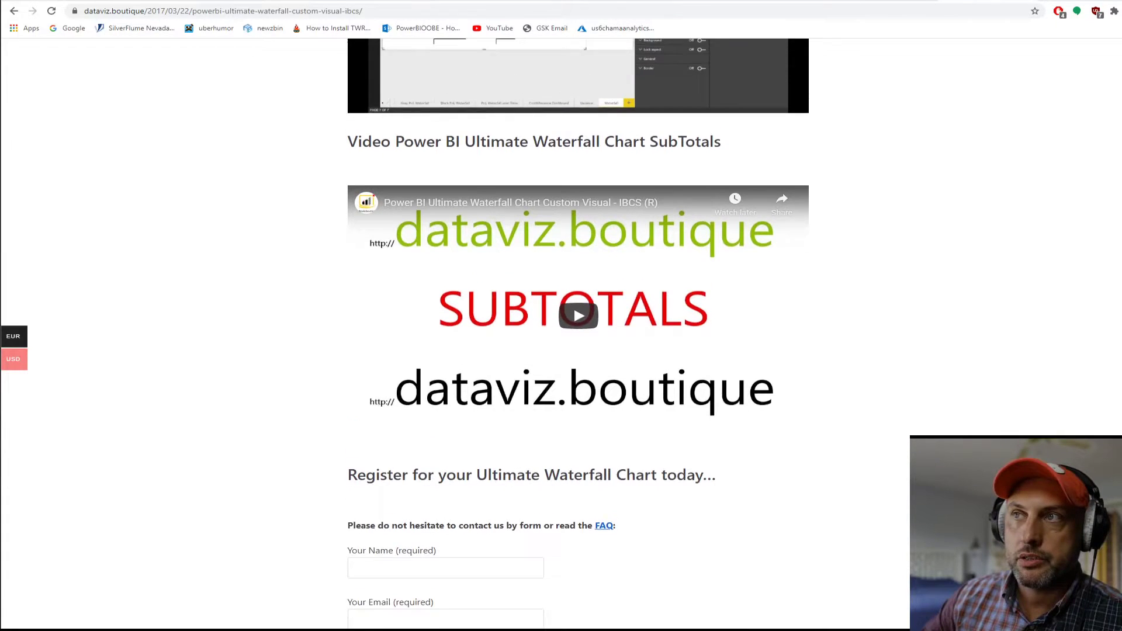
scroll(902, 364, up, 4)
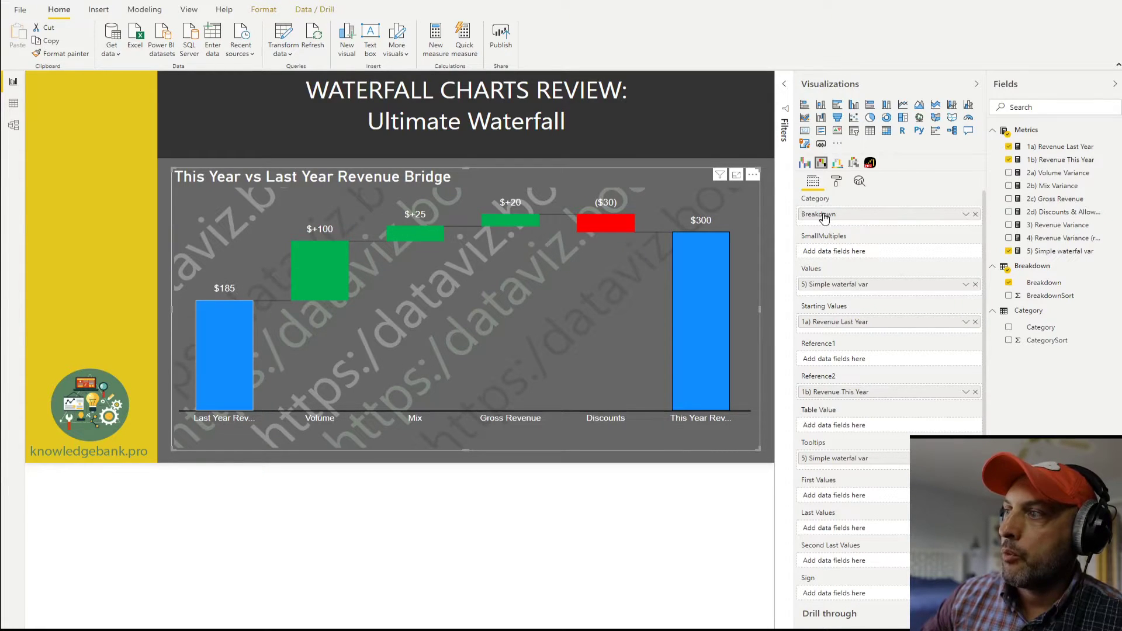
scroll(860, 423, down, 2)
scroll(863, 428, up, 2)
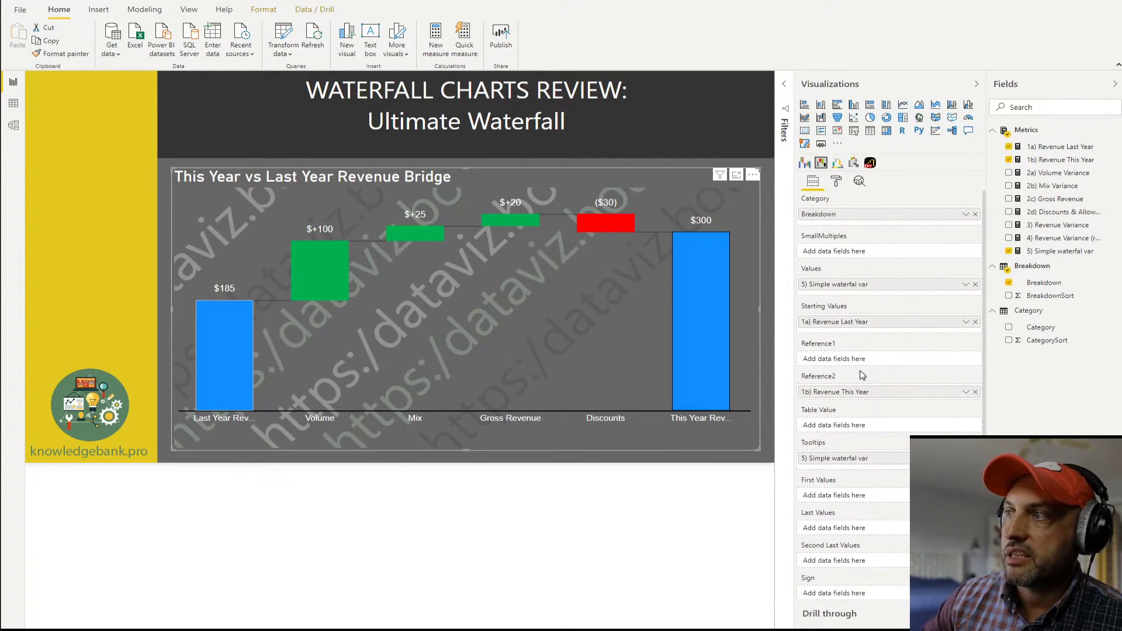
click(836, 182)
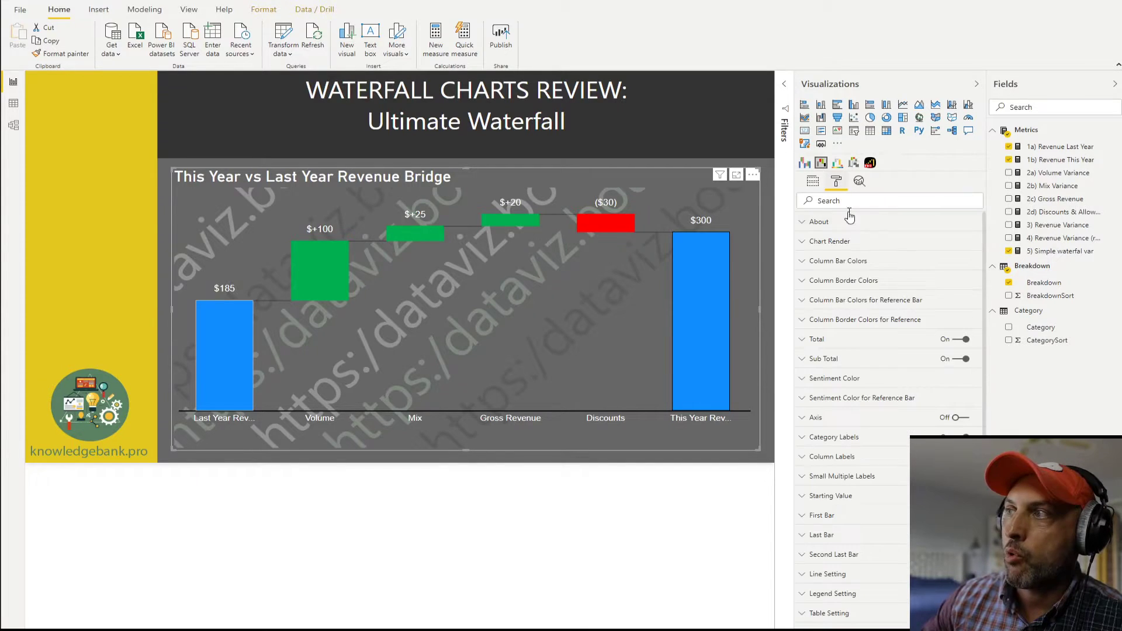
scroll(888, 358, up, 6)
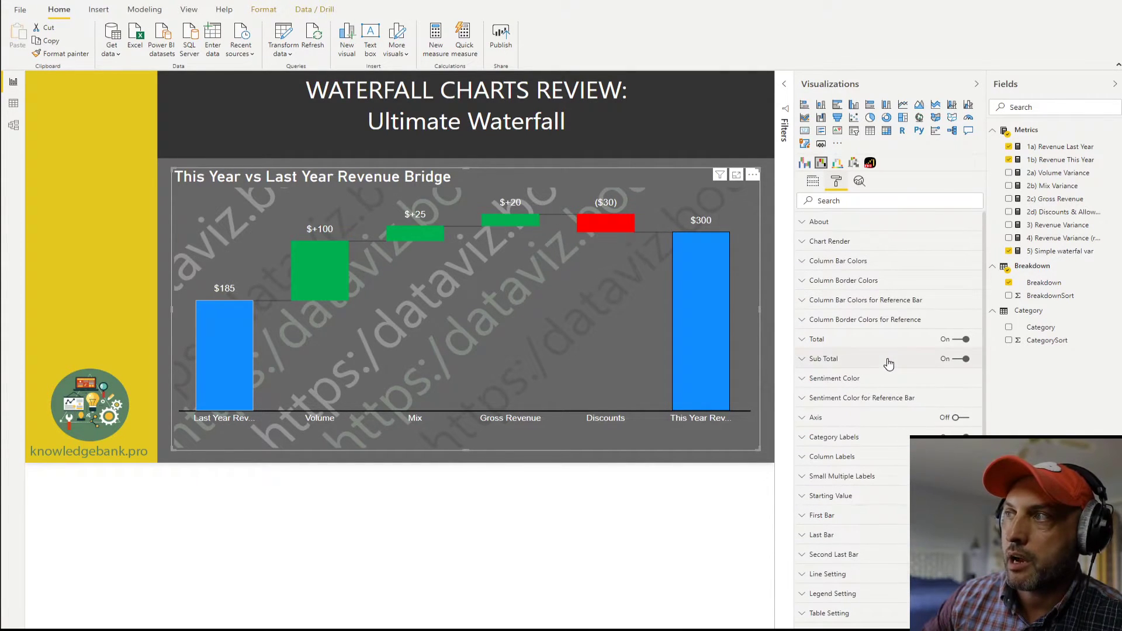
click(812, 183)
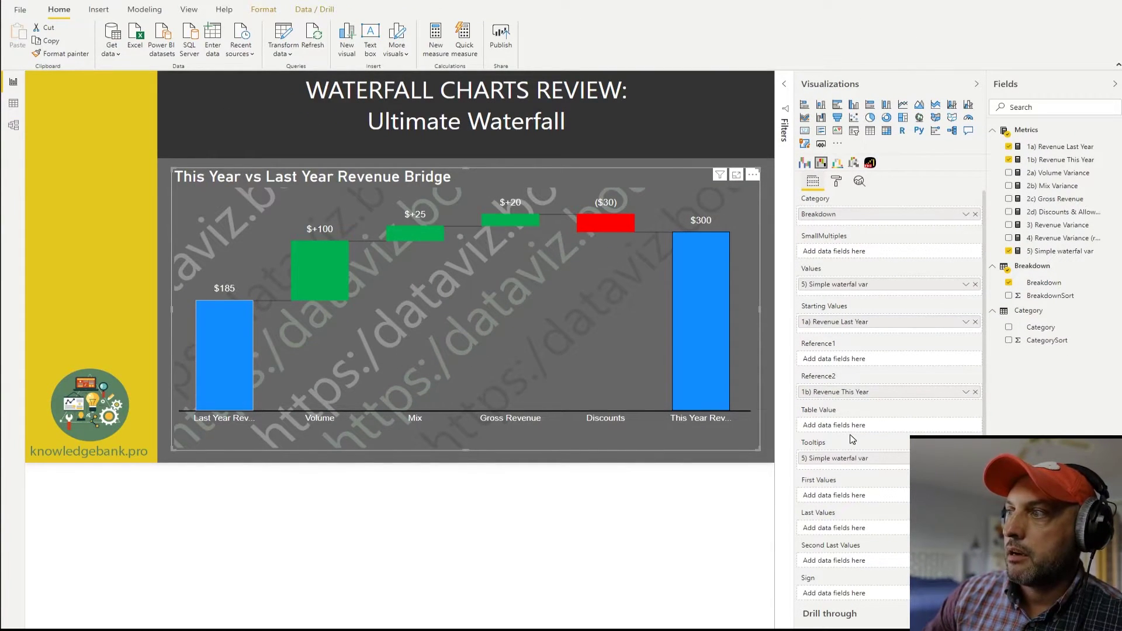
scroll(854, 439, down, 2)
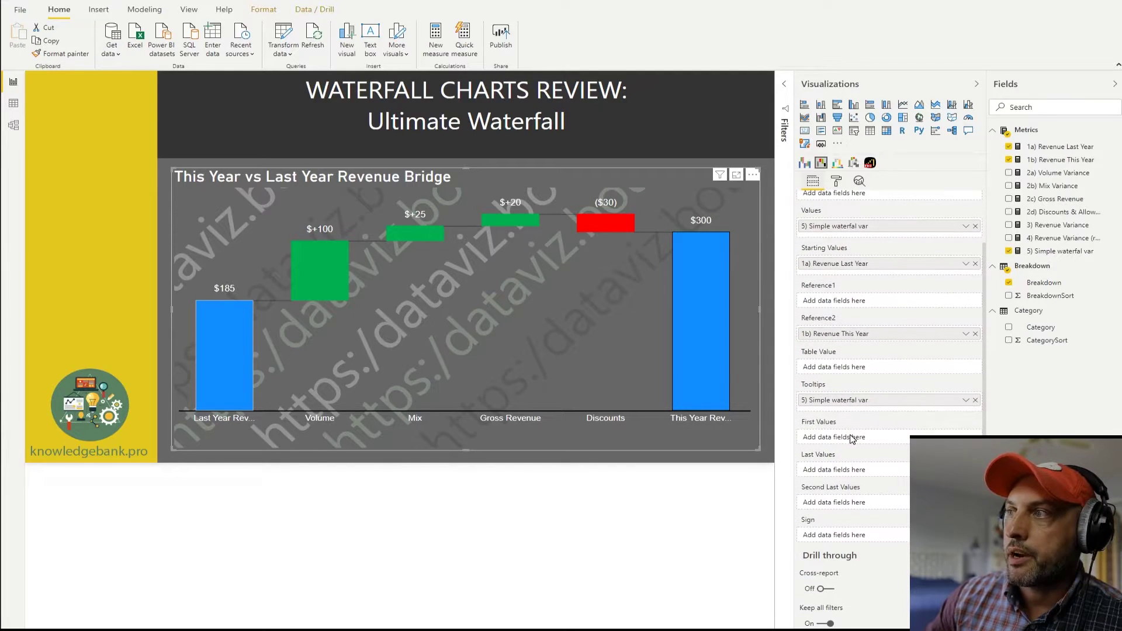
scroll(856, 438, up, 2)
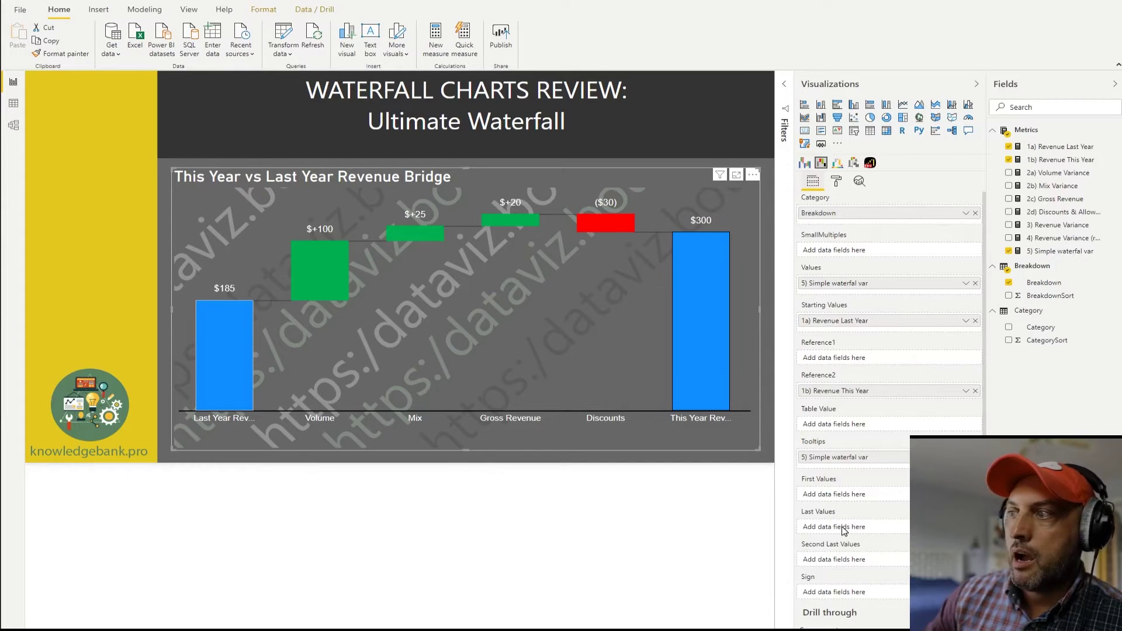
scroll(844, 515, down, 2)
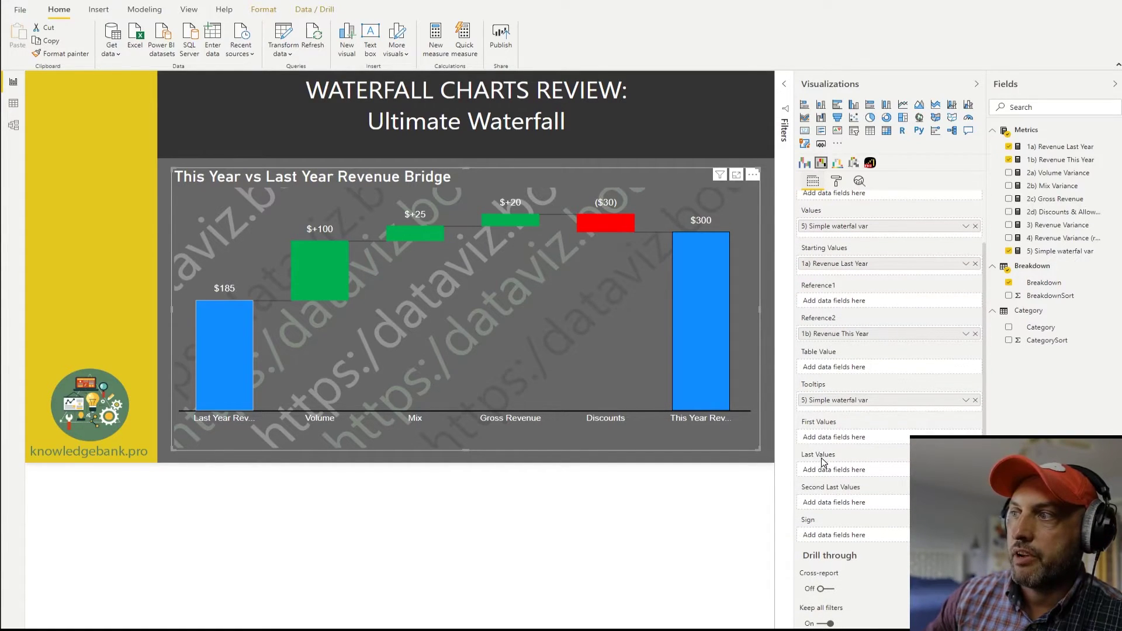
scroll(863, 430, up, 2)
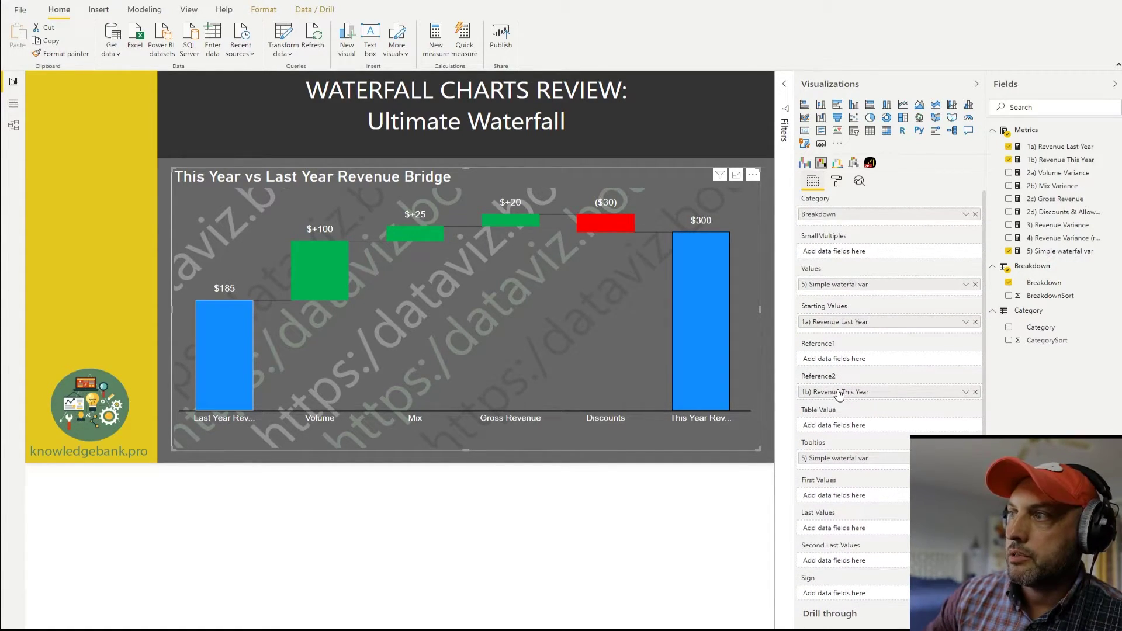
drag(852, 393, 825, 529)
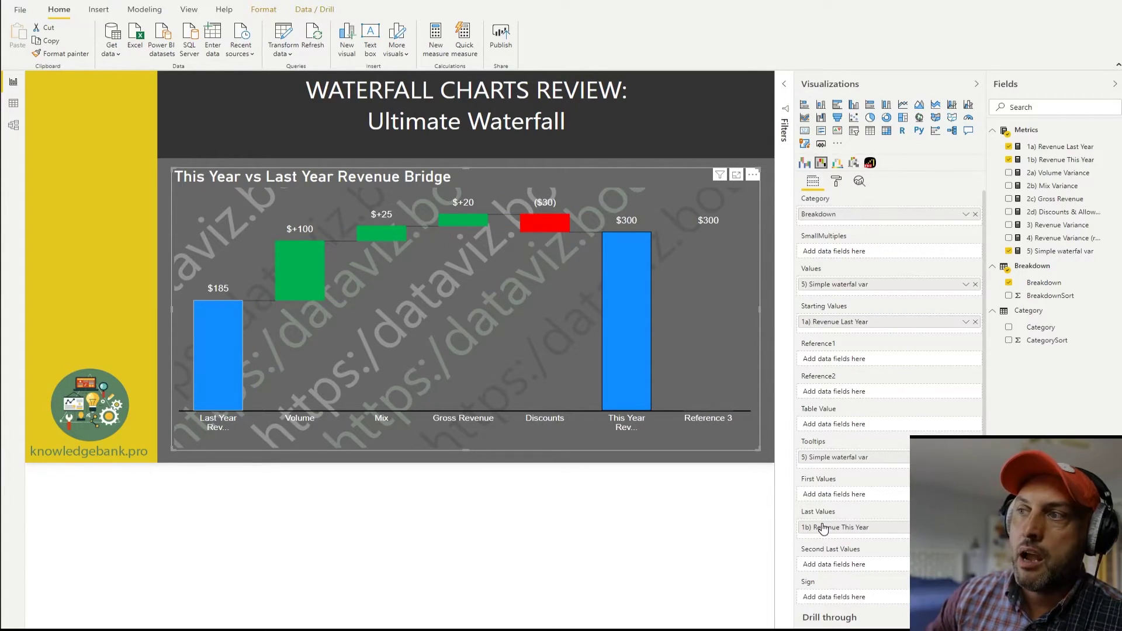
click(710, 420)
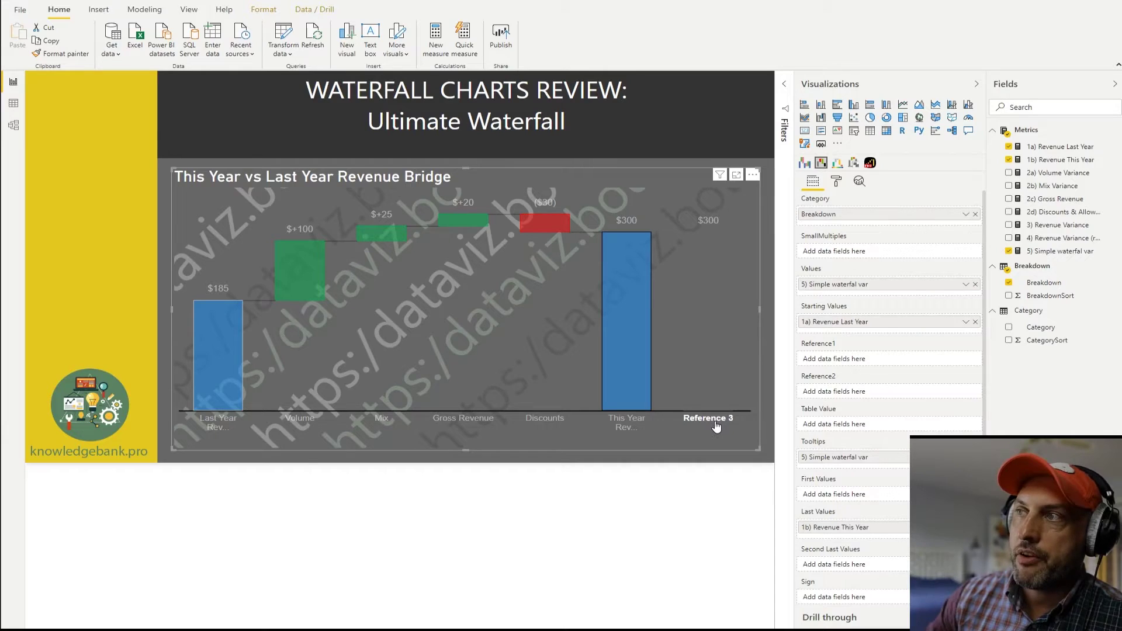
click(714, 340)
click(725, 243)
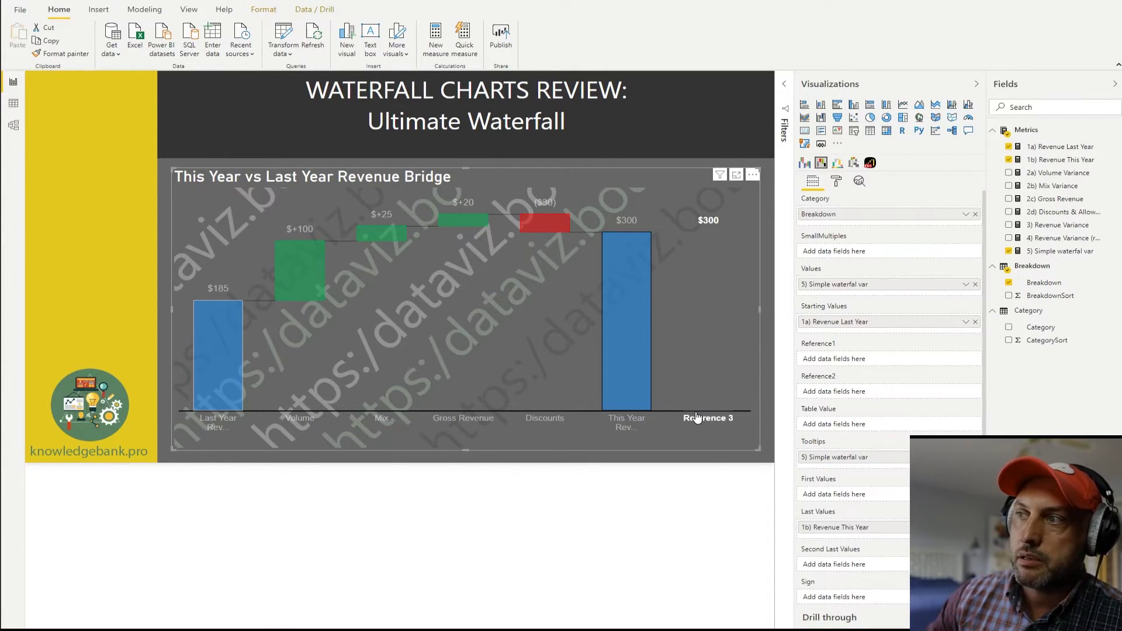
click(697, 416)
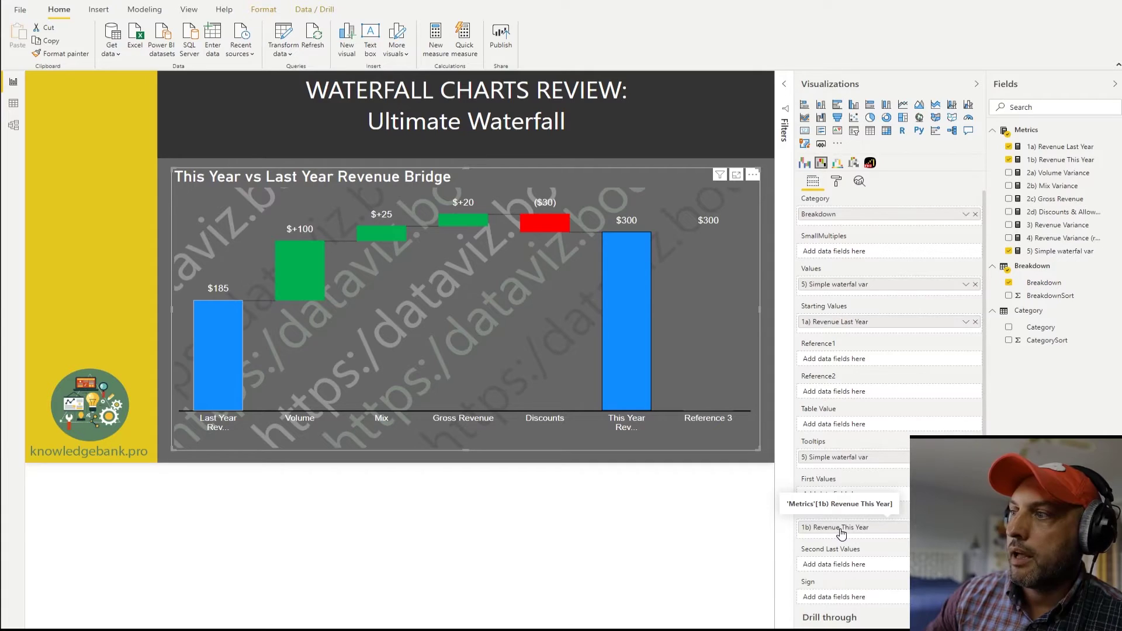
- Move 1b) Revenue This Year via Reference1 into Reference2, closing the bridge at $300
drag(843, 532, 851, 367)
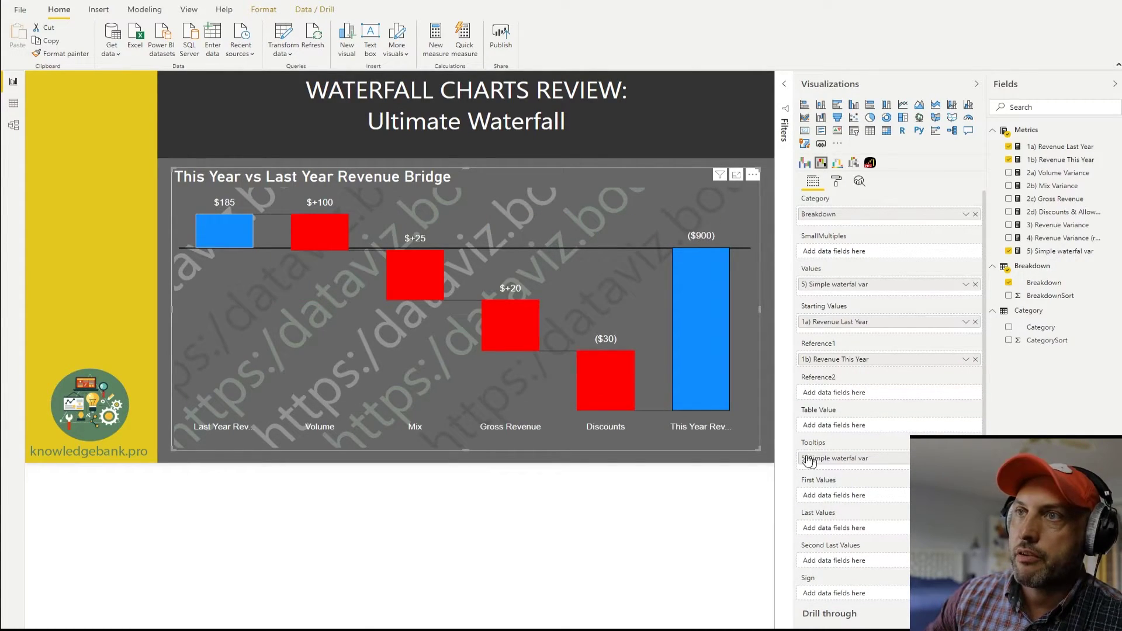
click(197, 222)
click(196, 222)
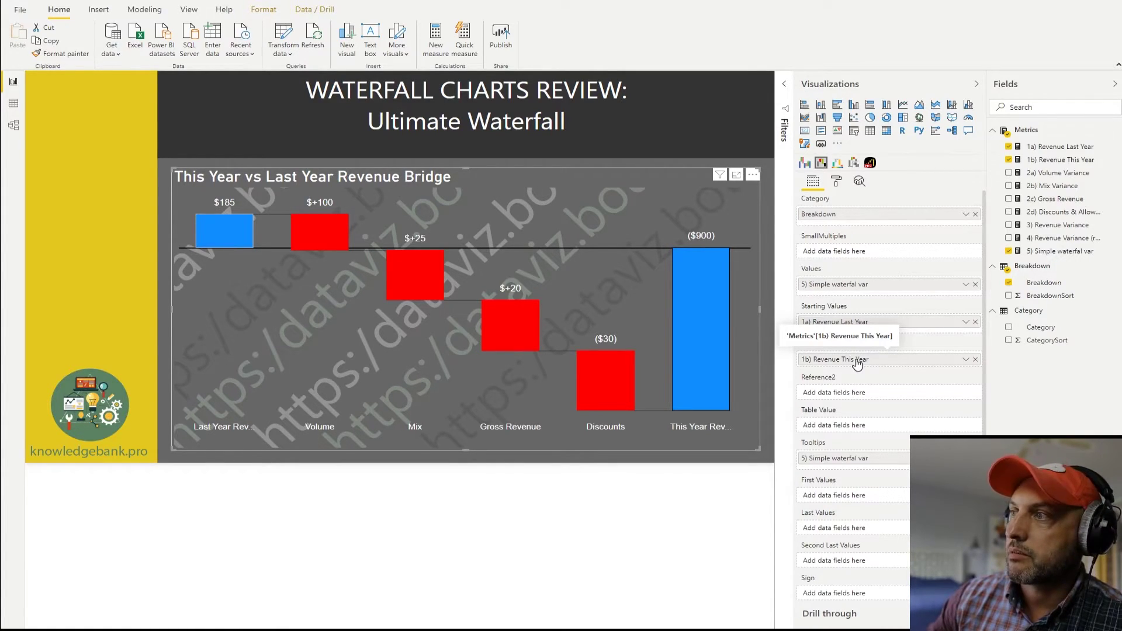
drag(857, 362, 845, 395)
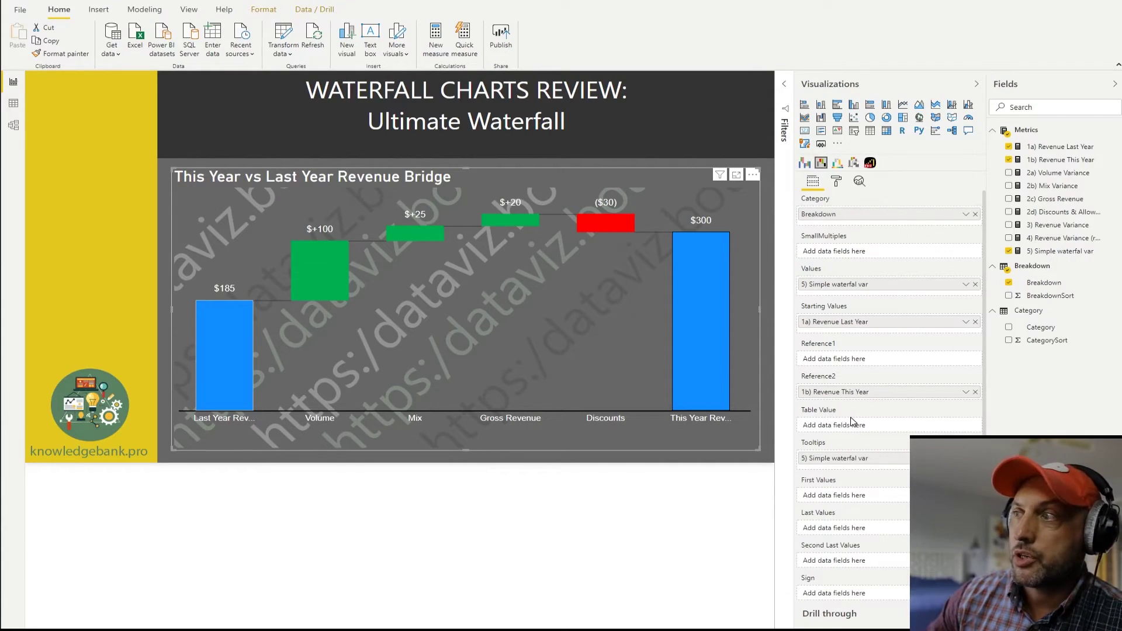
scroll(830, 420, down, 2)
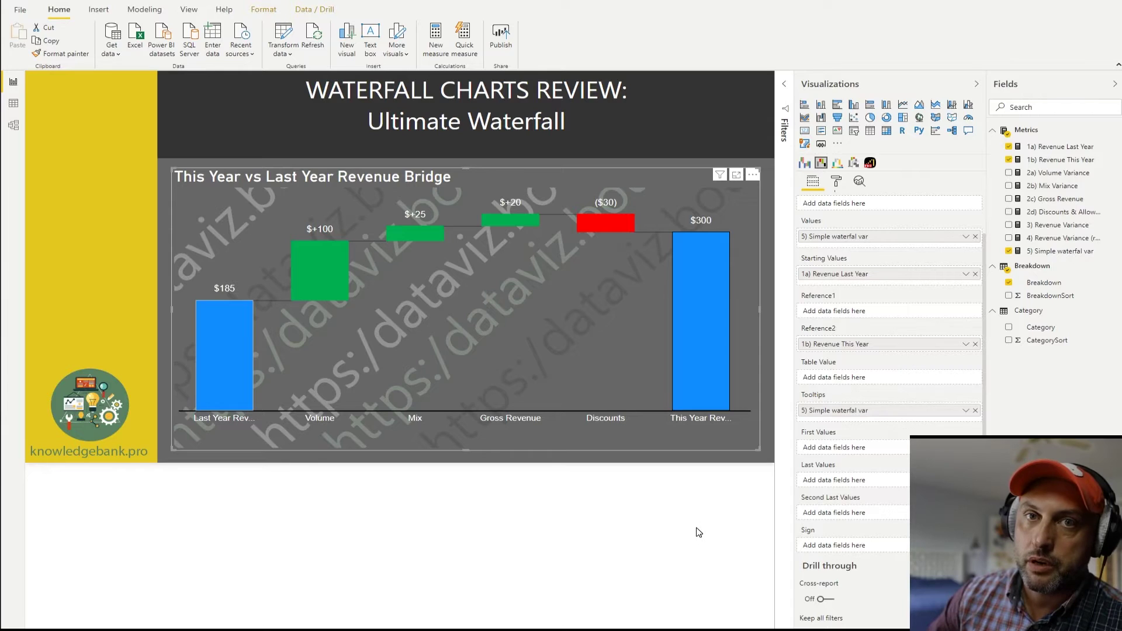
- Review the waterfall's Chart Render formatting options, then collapse that section
scroll(842, 508, up, 2)
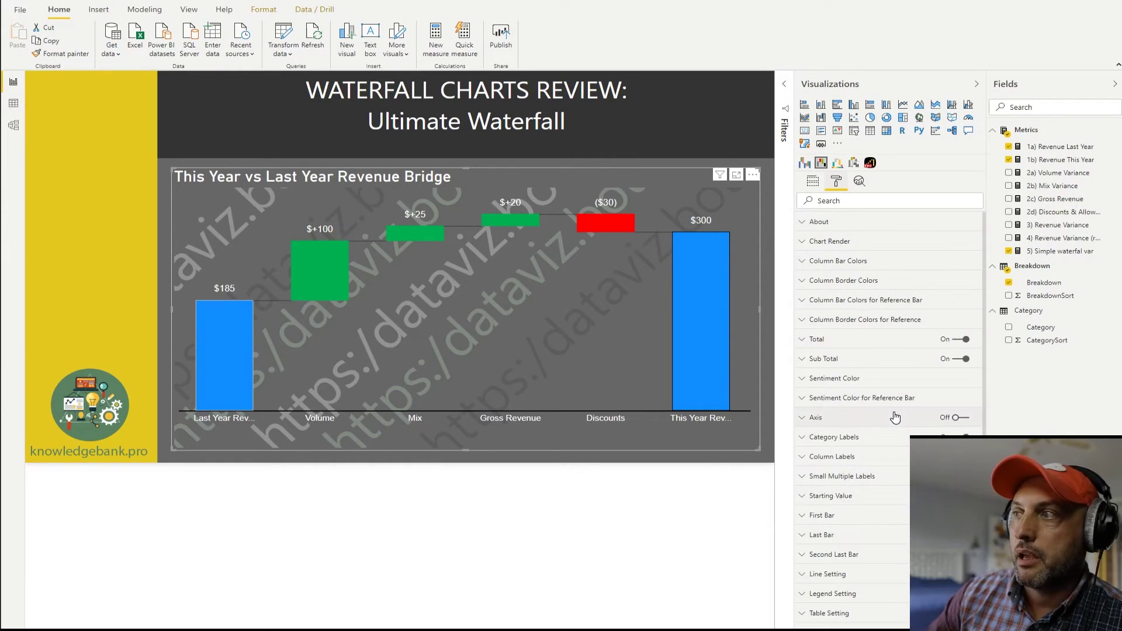
scroll(895, 417, down, 5)
scroll(891, 420, up, 5)
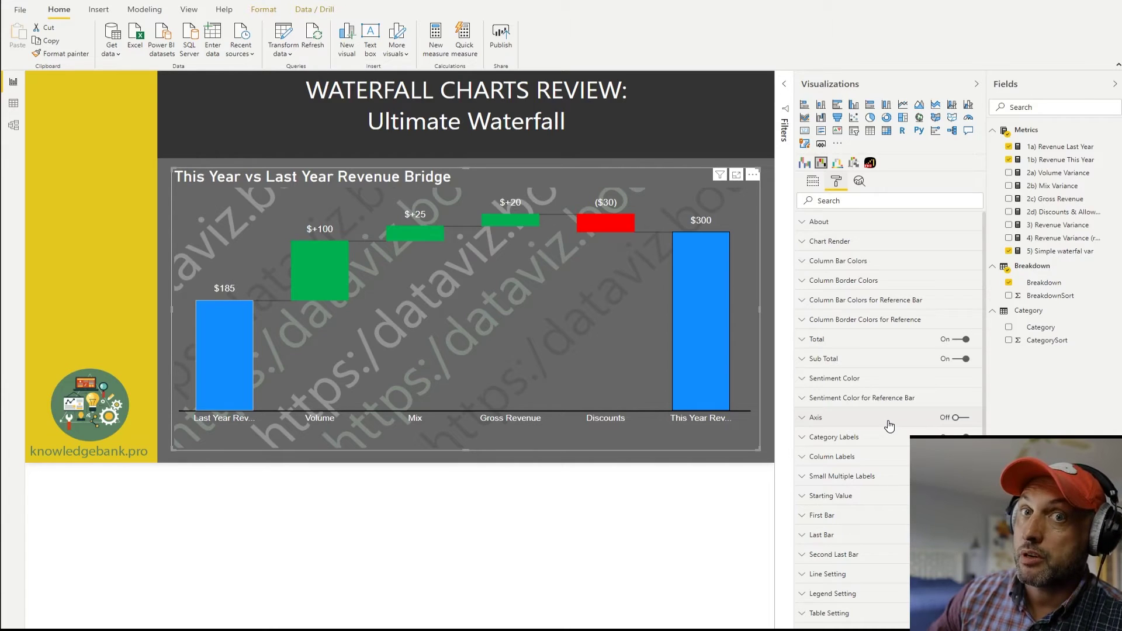
scroll(889, 426, down, 5)
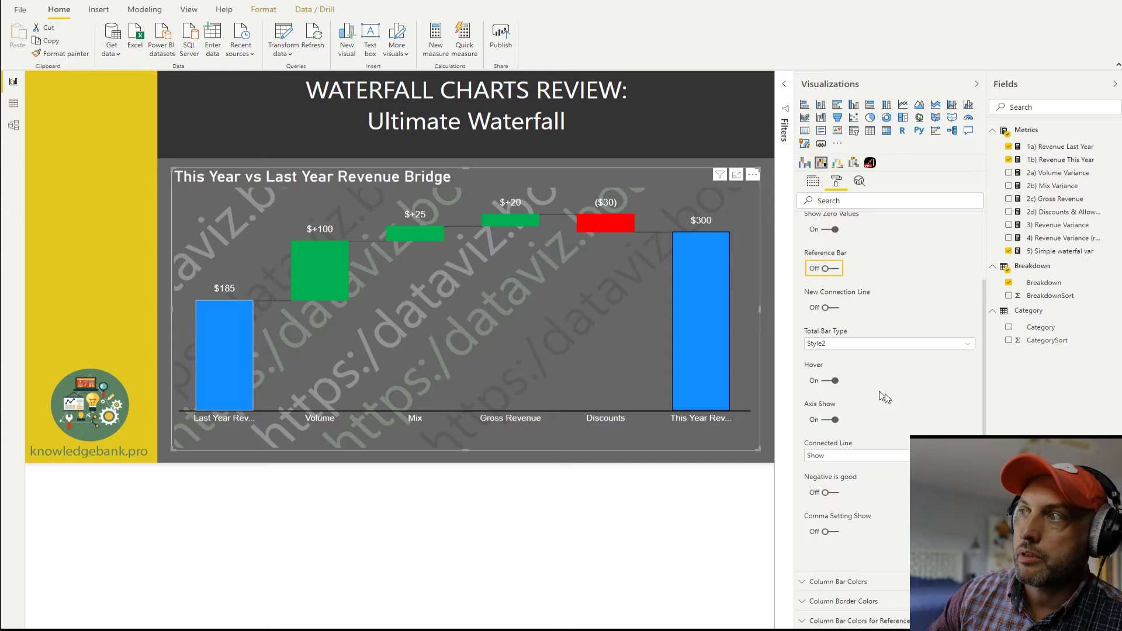
scroll(907, 444, up, 3)
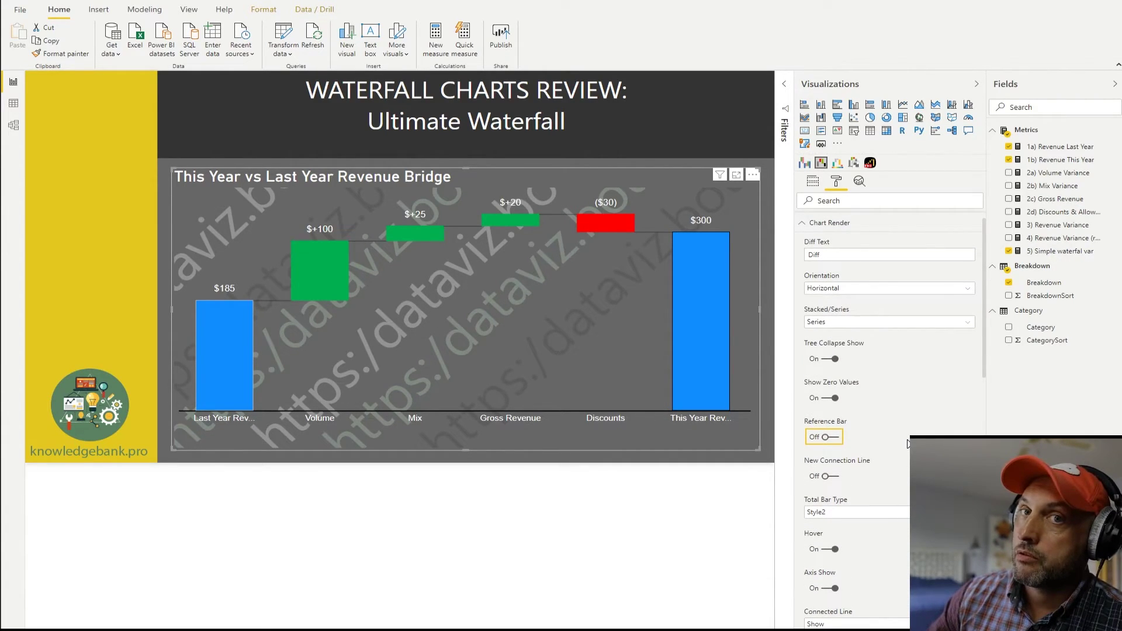
scroll(890, 414, up, 1)
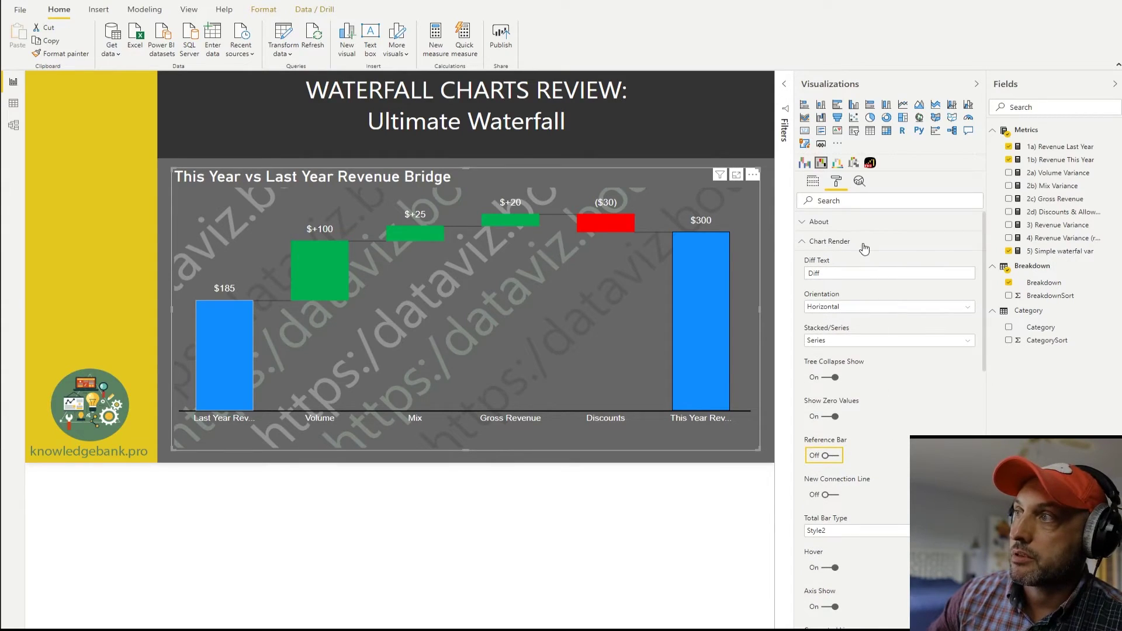
click(847, 242)
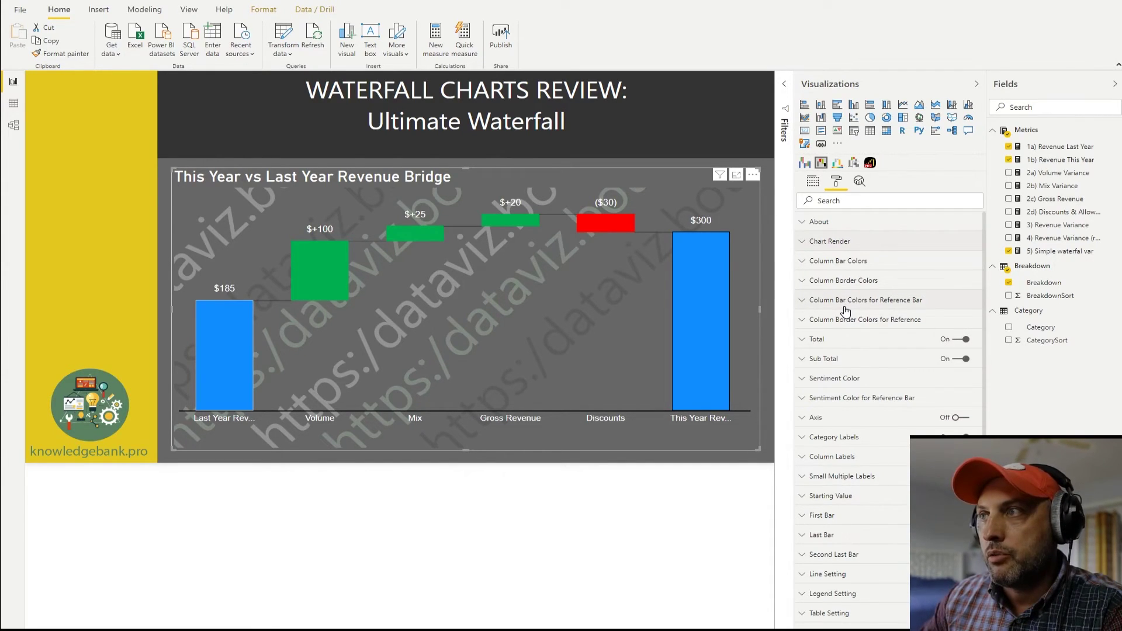
scroll(842, 412, down, 4)
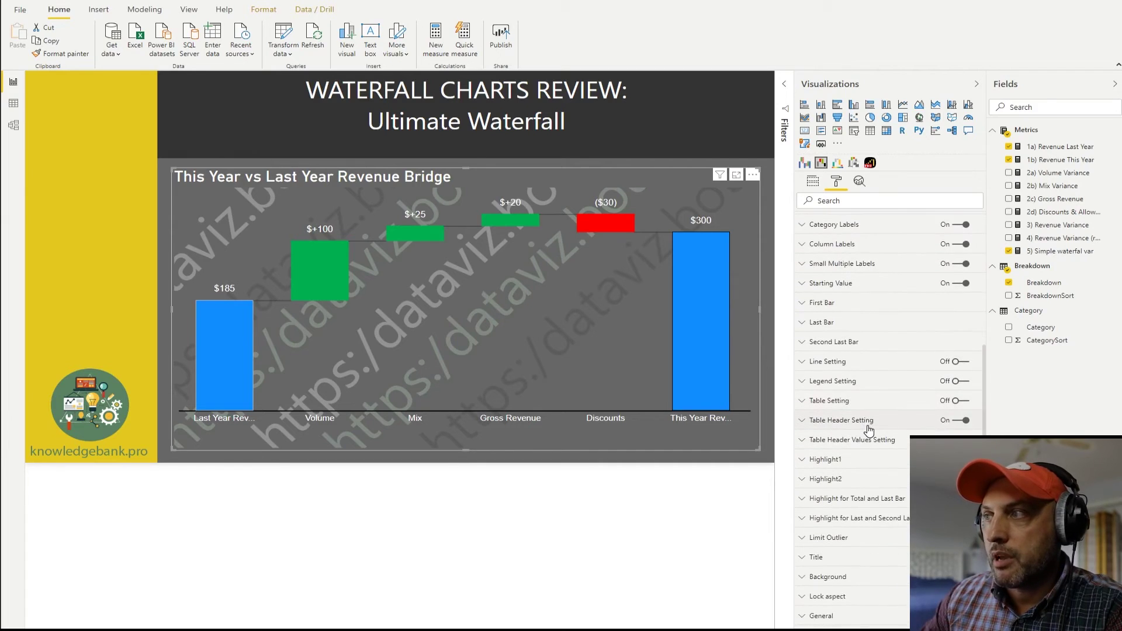
scroll(869, 426, up, 4)
click(839, 261)
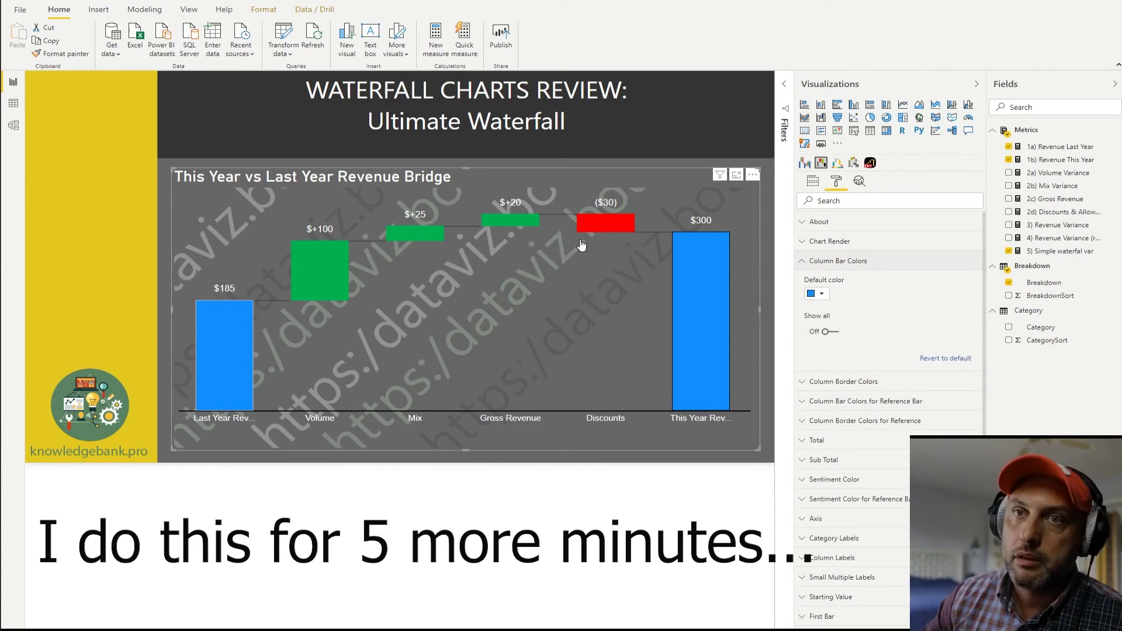
click(822, 515)
click(816, 339)
click(817, 320)
click(824, 325)
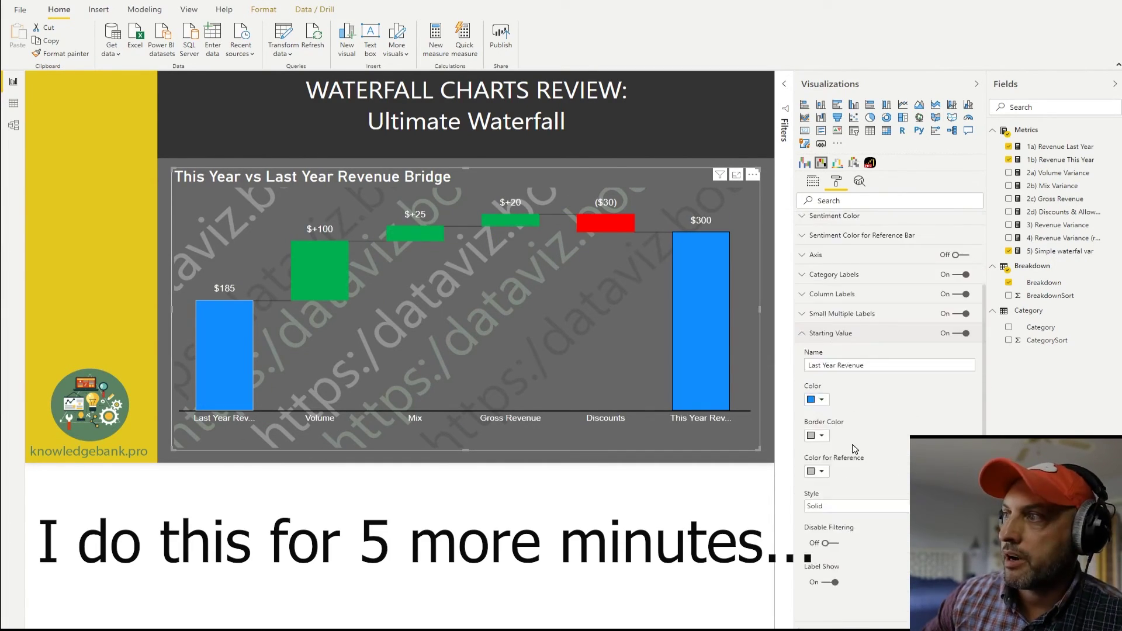
click(830, 362)
scroll(882, 575, down, 5)
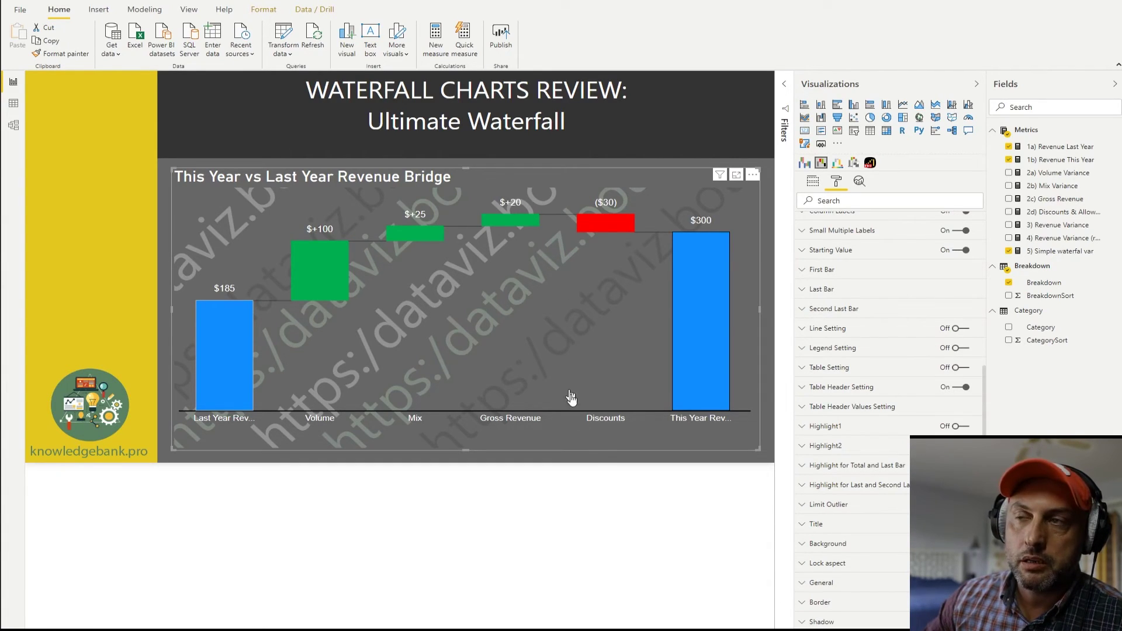
click(604, 449)
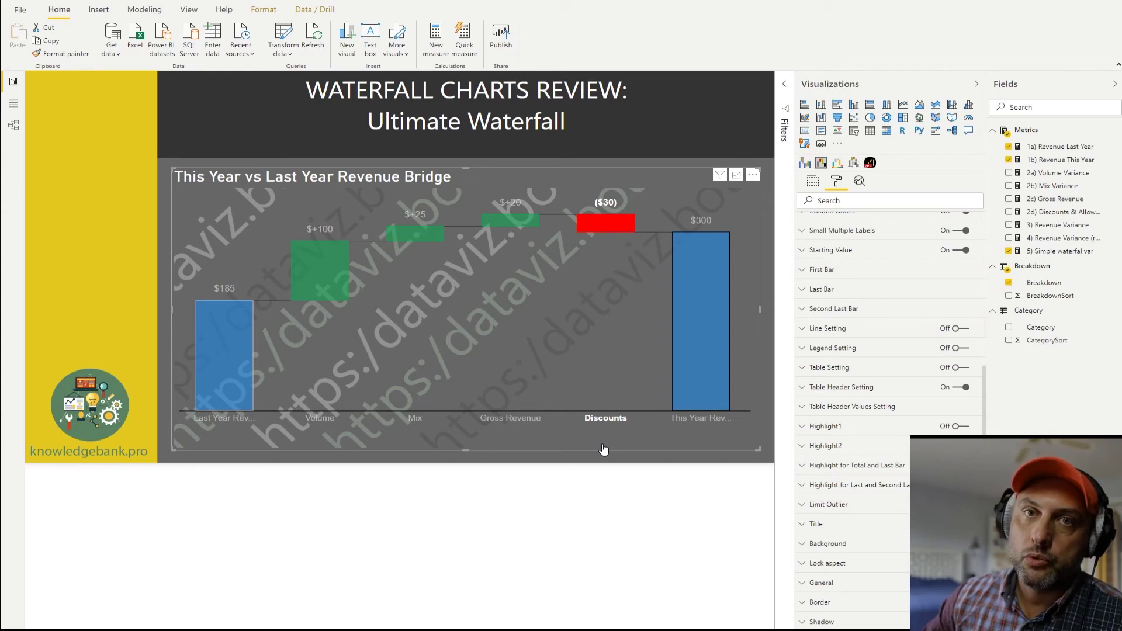
click(603, 449)
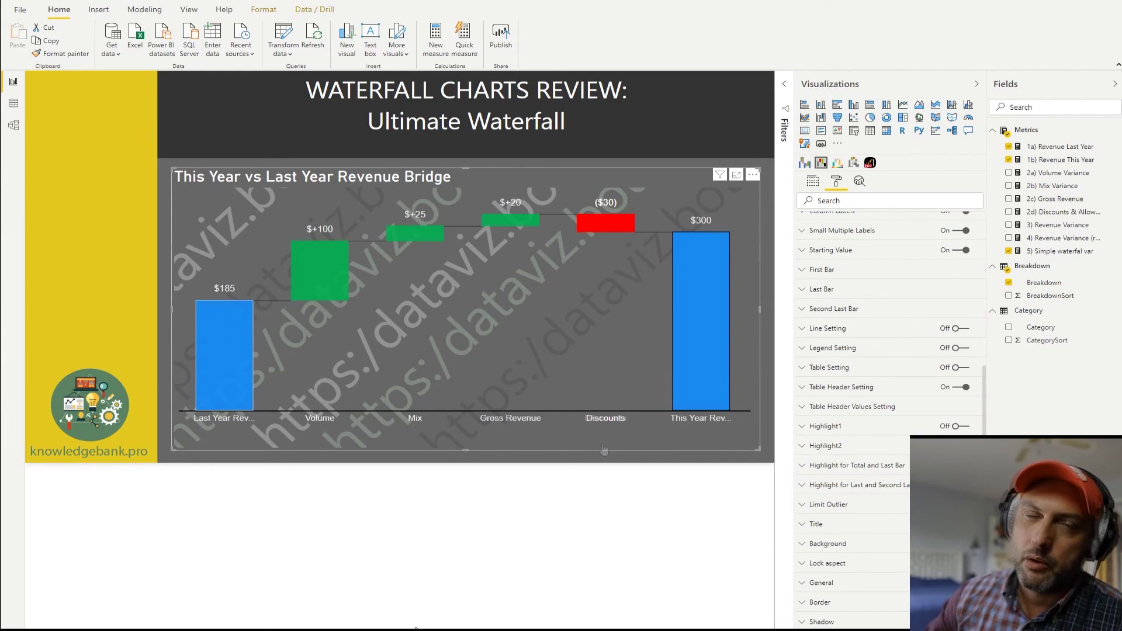